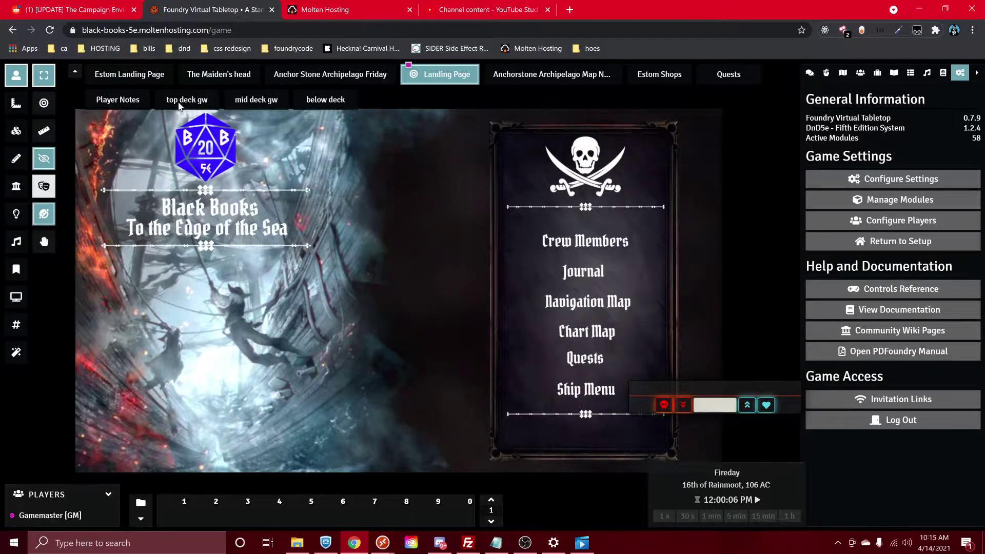
# - Look at the Reddit post on the Campaign Environment Tutorial and return to the Foundry game
pyautogui.click(96, 5)
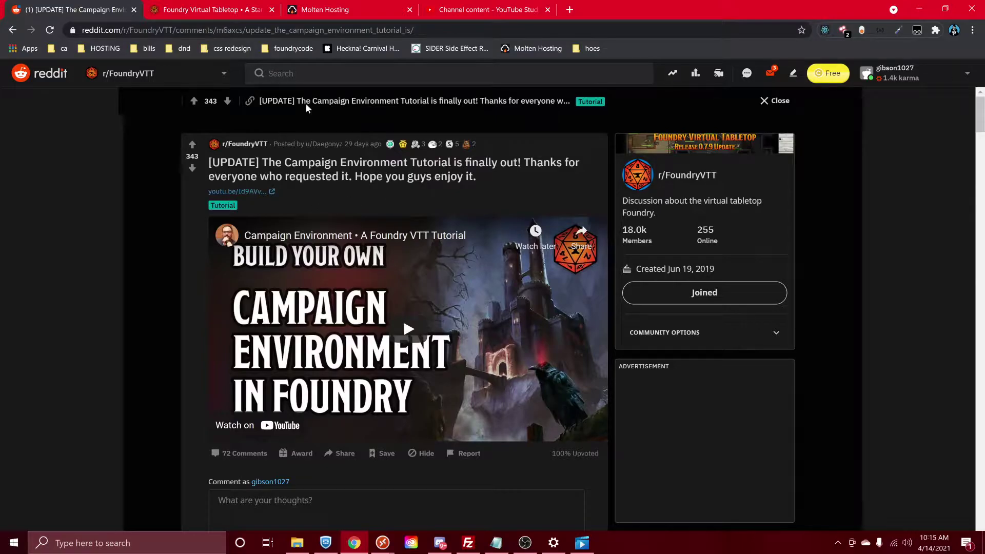
pyautogui.click(229, 10)
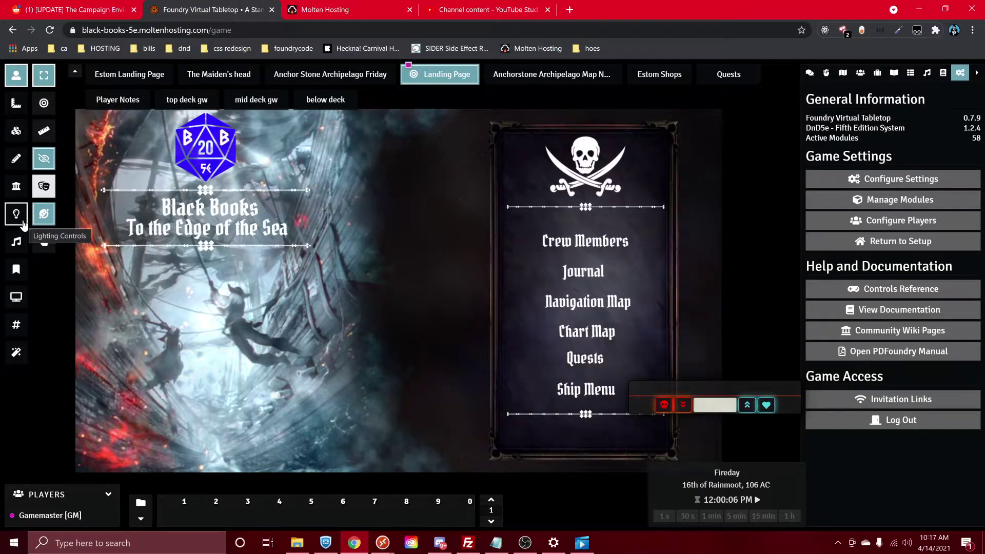
# - Inspect the orange ambient light beside the Landing Page title, reviewing its animation types but keeping Ghostly Light, and return to the token controls
pyautogui.click(15, 214)
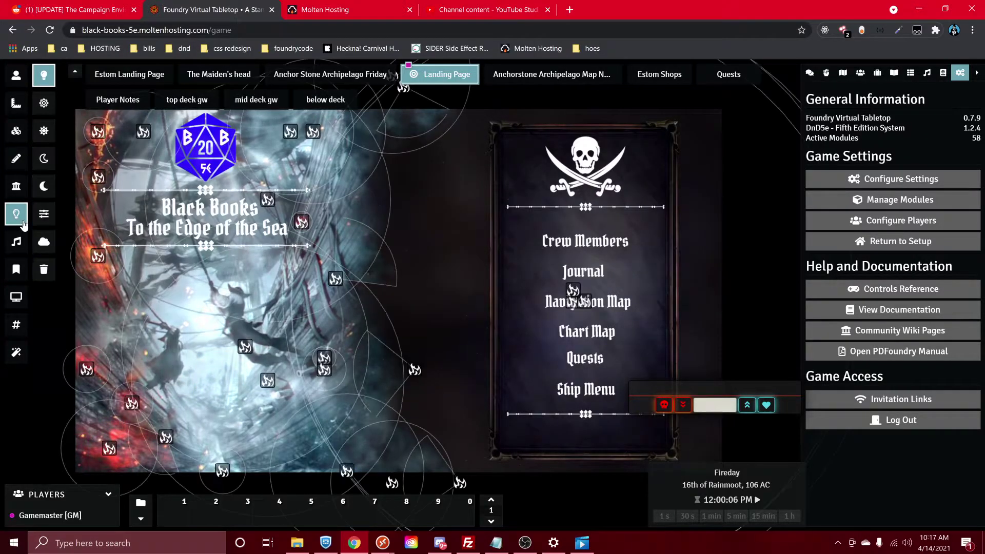
pyautogui.doubleClick(99, 258)
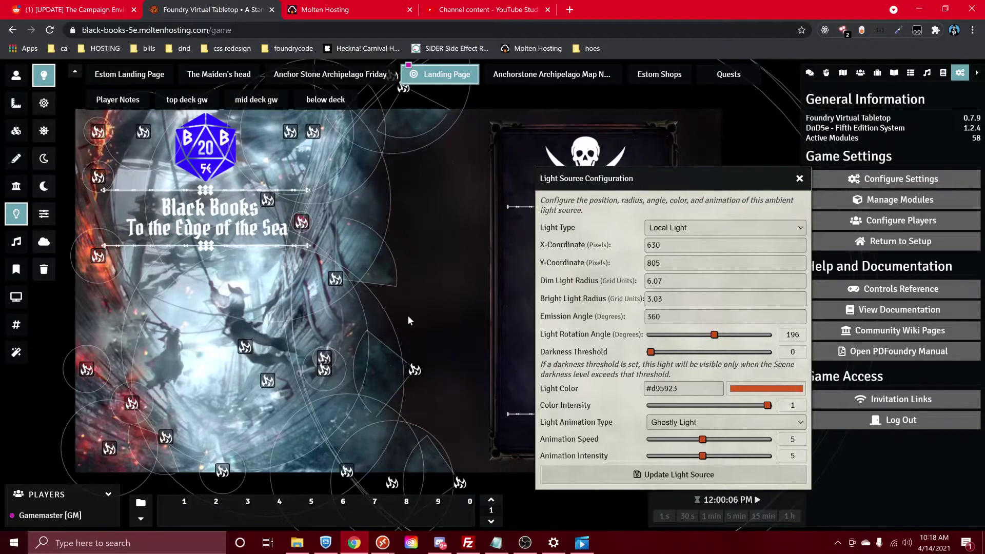
pyautogui.moveTo(404, 99); pyautogui.dragTo(397, 135)
pyautogui.moveTo(415, 228); pyautogui.dragTo(416, 189)
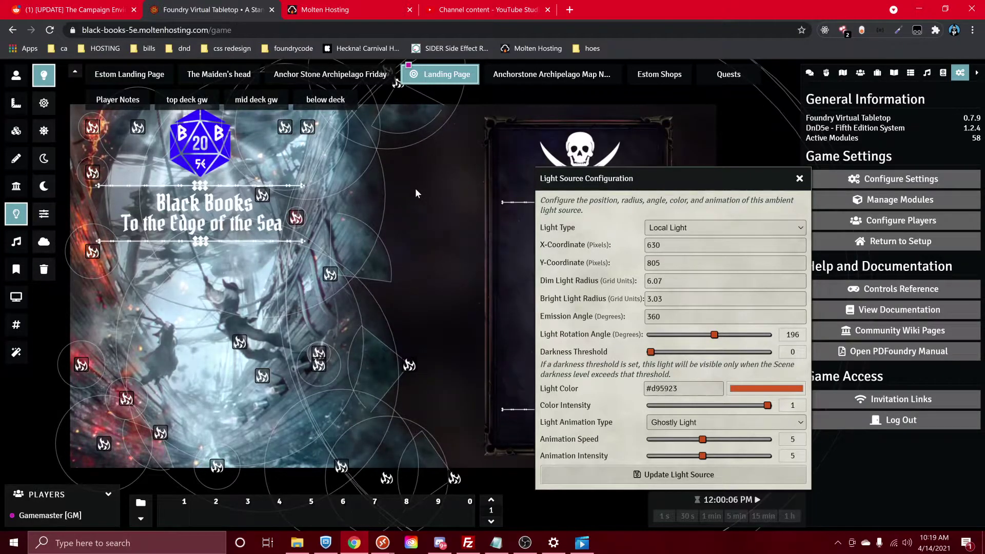
pyautogui.click(709, 425)
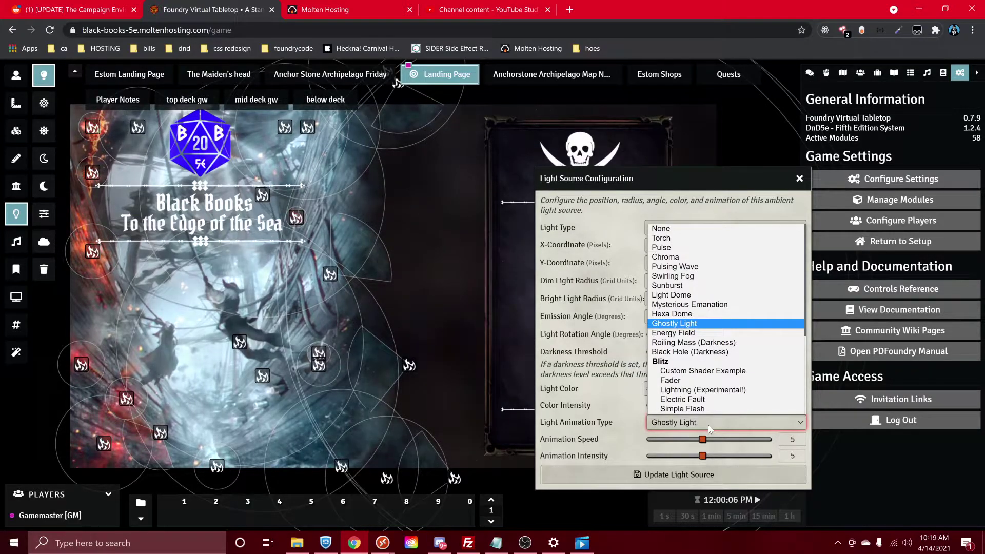
pyautogui.scroll(-3, 712, 377)
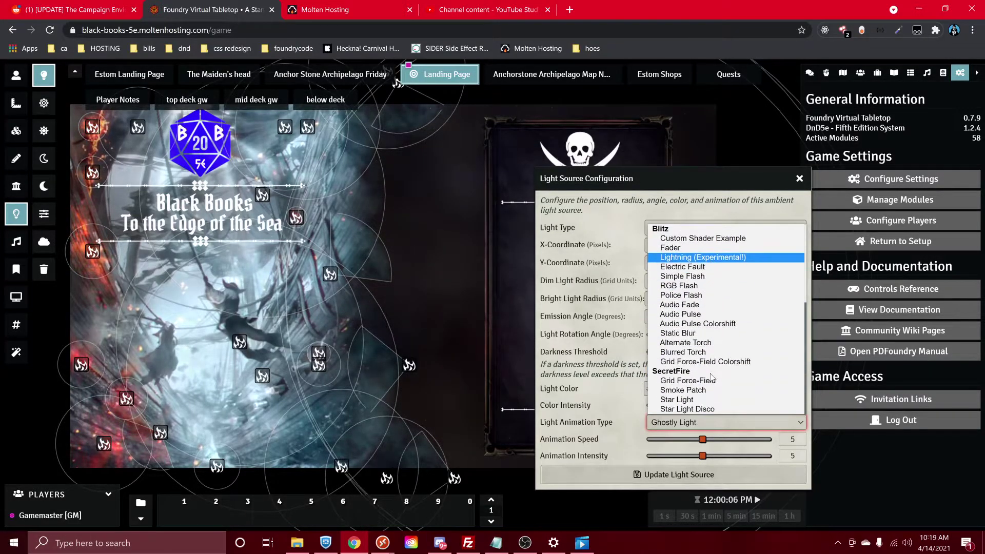
pyautogui.click(671, 422)
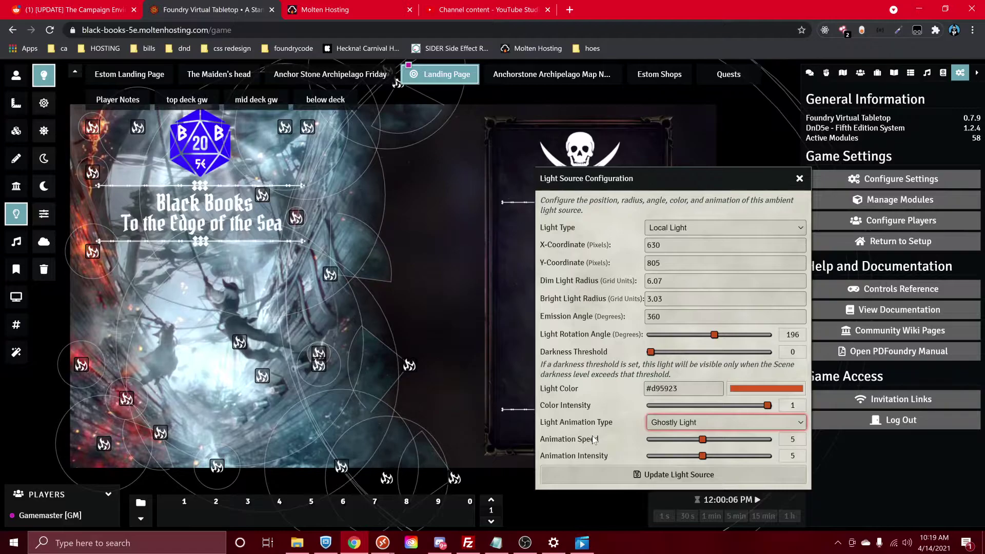
pyautogui.click(610, 475)
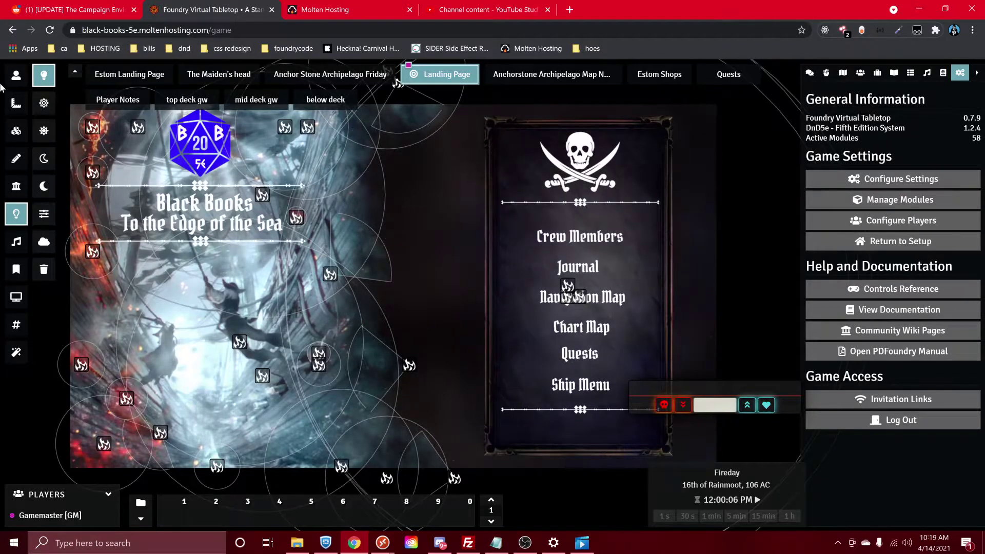
pyautogui.click(16, 75)
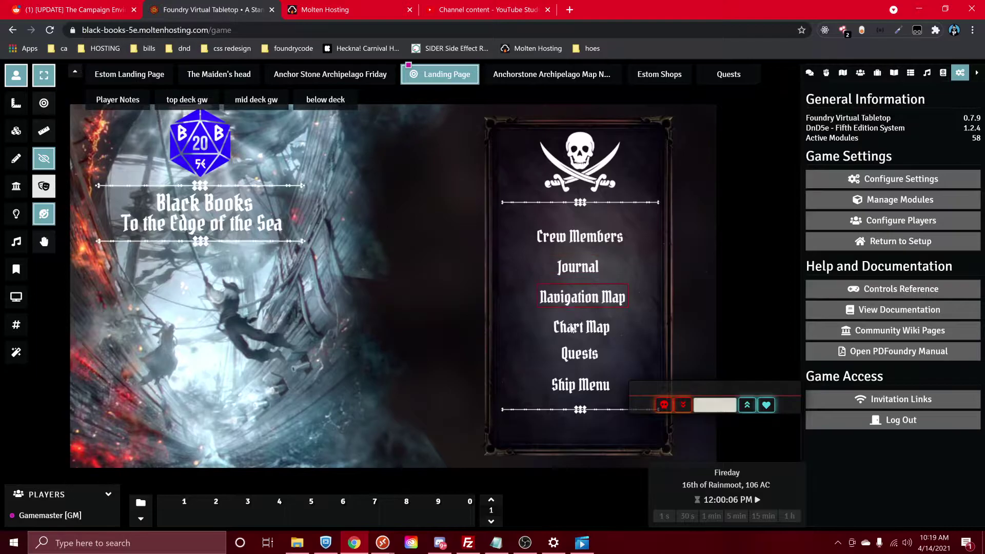
# - Examine the Trigger Happy module's trigger journal name in the game's module settings and close them without changes
pyautogui.click(909, 189)
pyautogui.moveTo(660, 115); pyautogui.dragTo(681, 523)
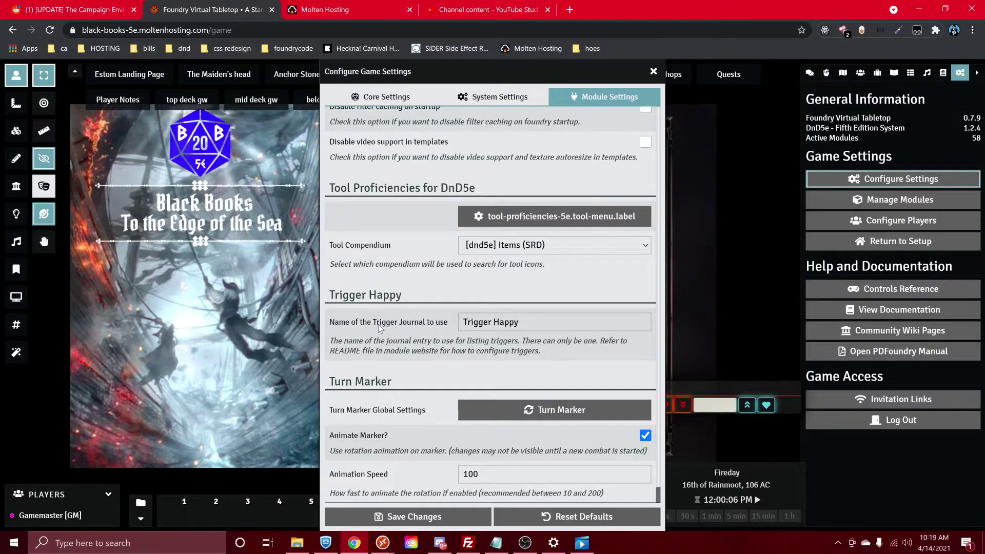
pyautogui.click(565, 316)
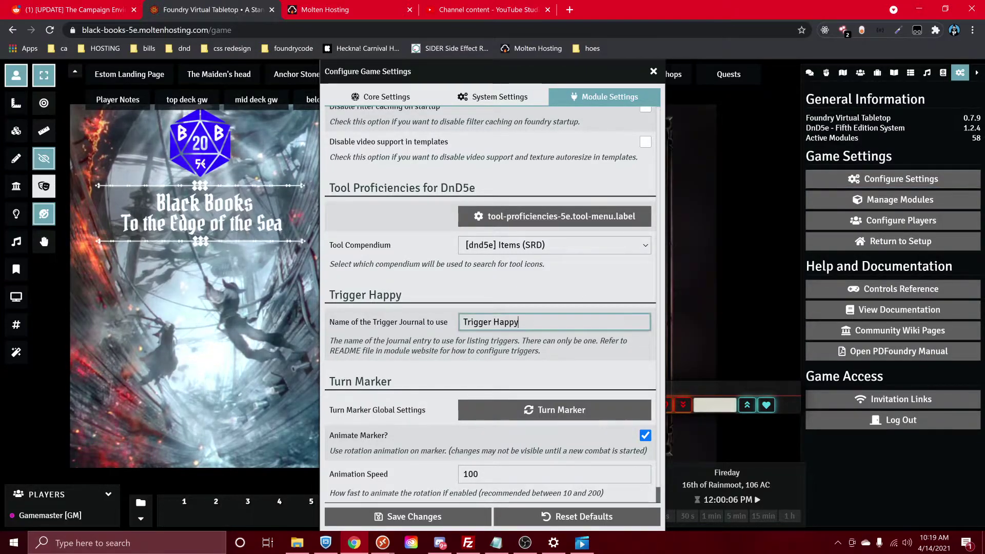
pyautogui.click(653, 72)
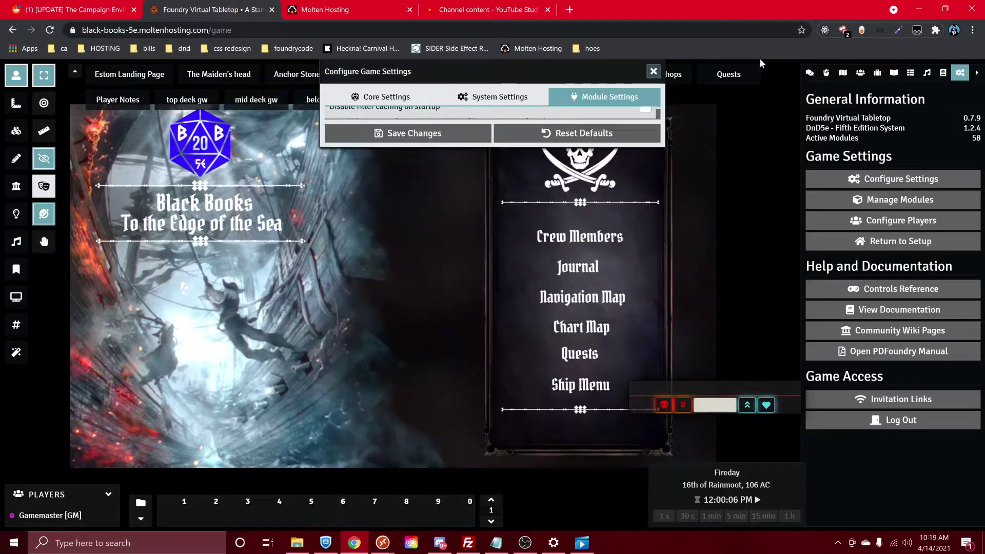
# - Open the Triggers entry from the Trigger Happy journal folder
pyautogui.click(894, 72)
pyautogui.click(857, 188)
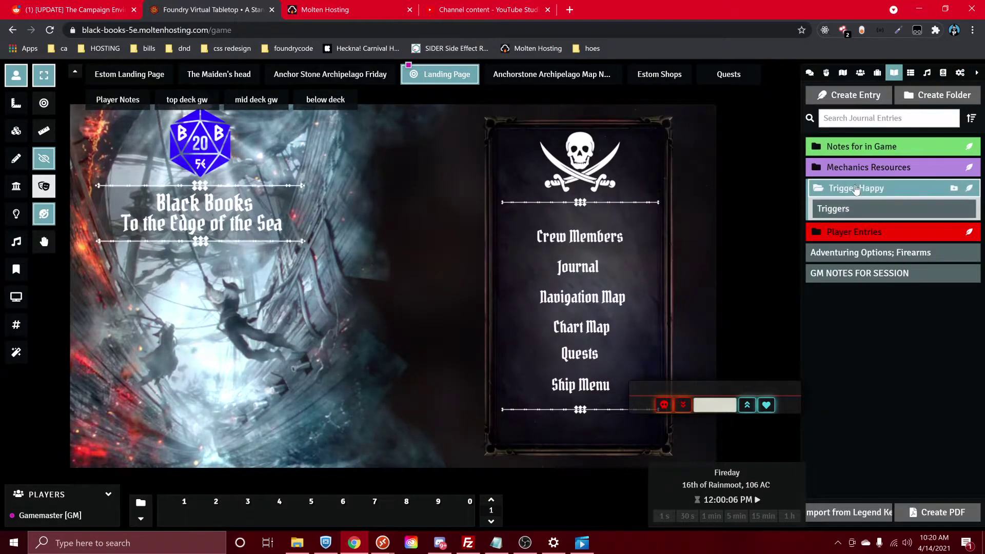
pyautogui.click(848, 219)
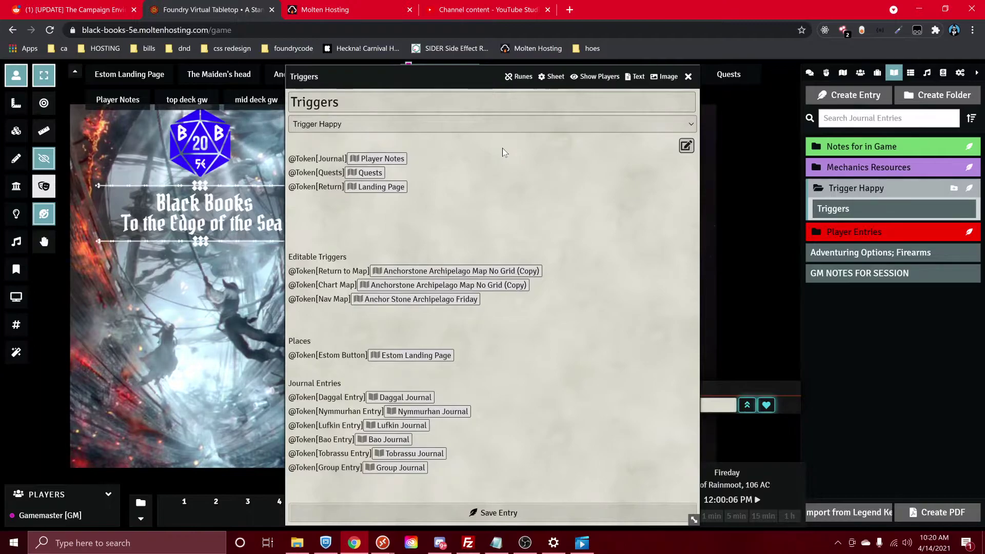
# - View the Crew Members actor sheet in the Trigger Happy Actor folder and close it
pyautogui.click(861, 72)
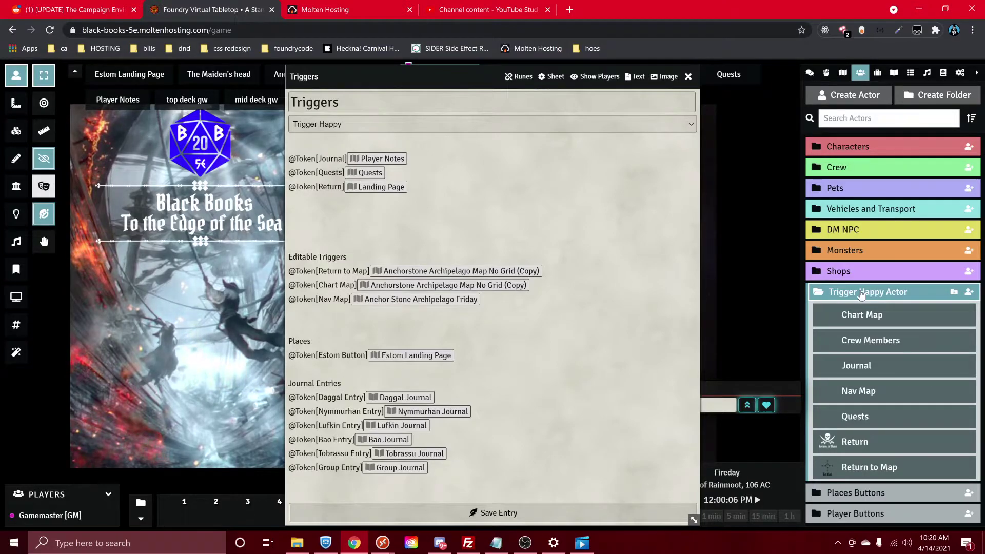
pyautogui.click(886, 346)
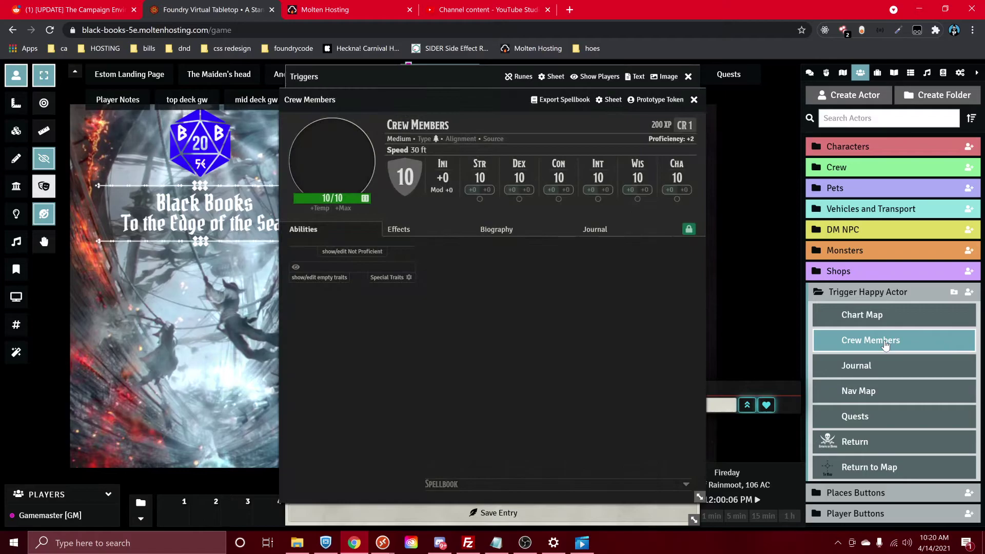
pyautogui.press('Escape')
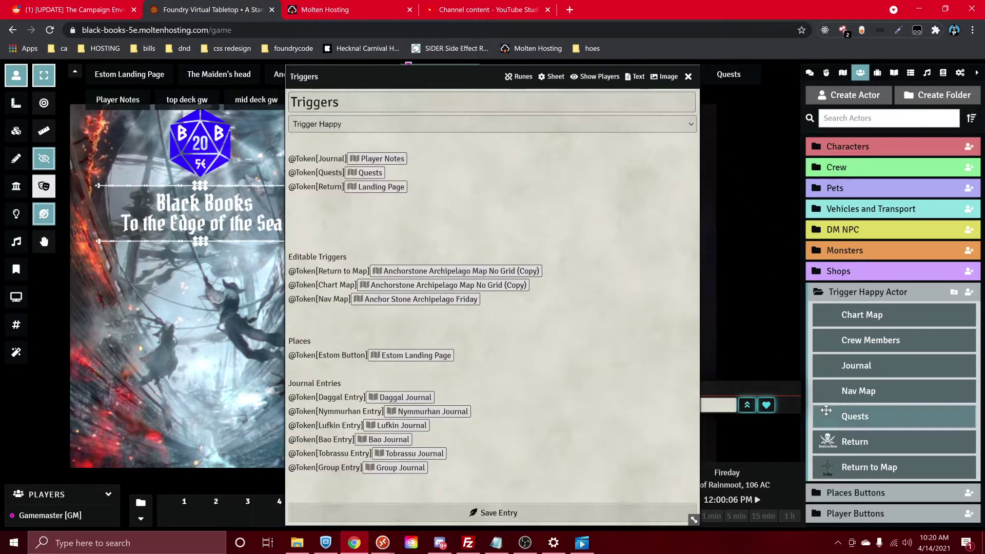
# - Examine the Journal actor's sheet configuration and its prototype token's character and image settings, closing the actor sheet without changes
pyautogui.click(867, 365)
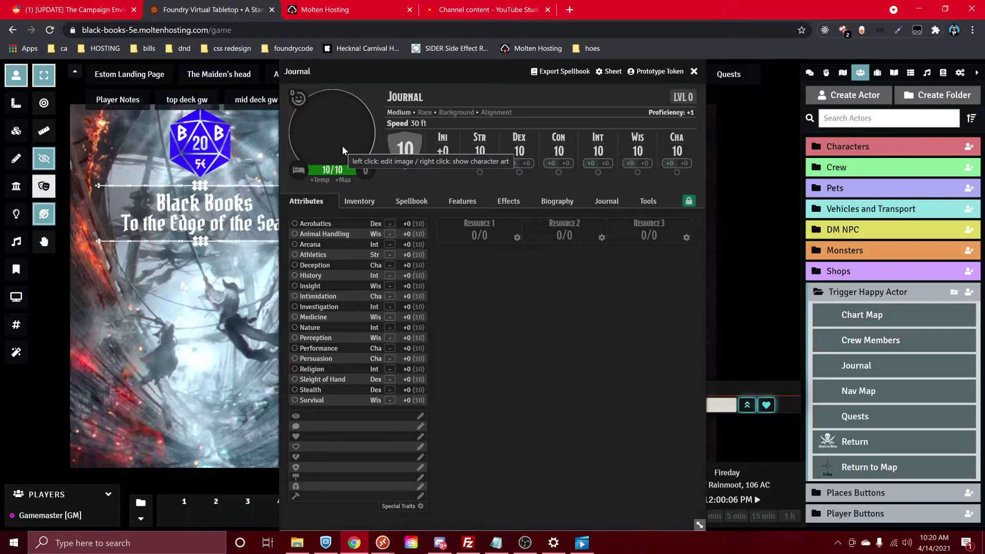
pyautogui.click(616, 77)
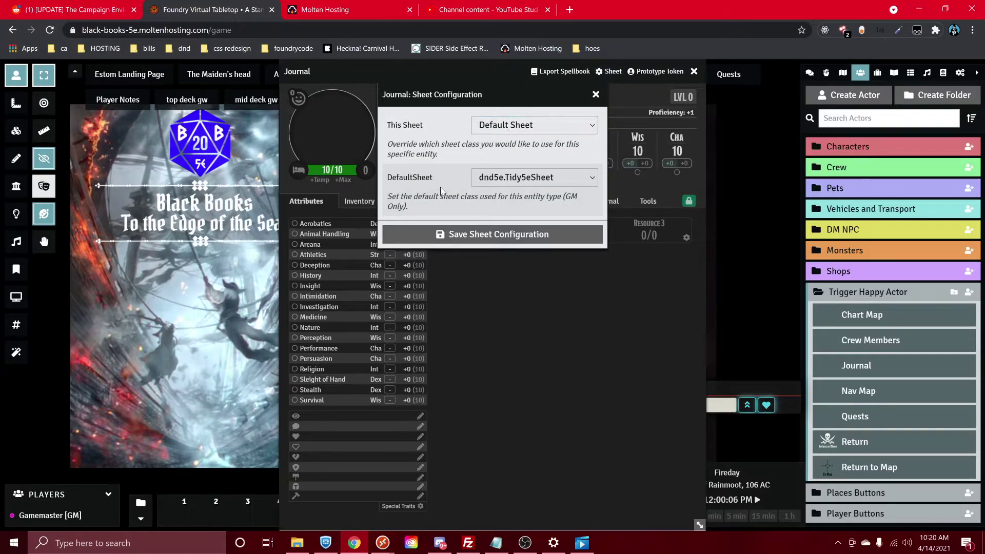
pyautogui.click(596, 95)
pyautogui.click(657, 72)
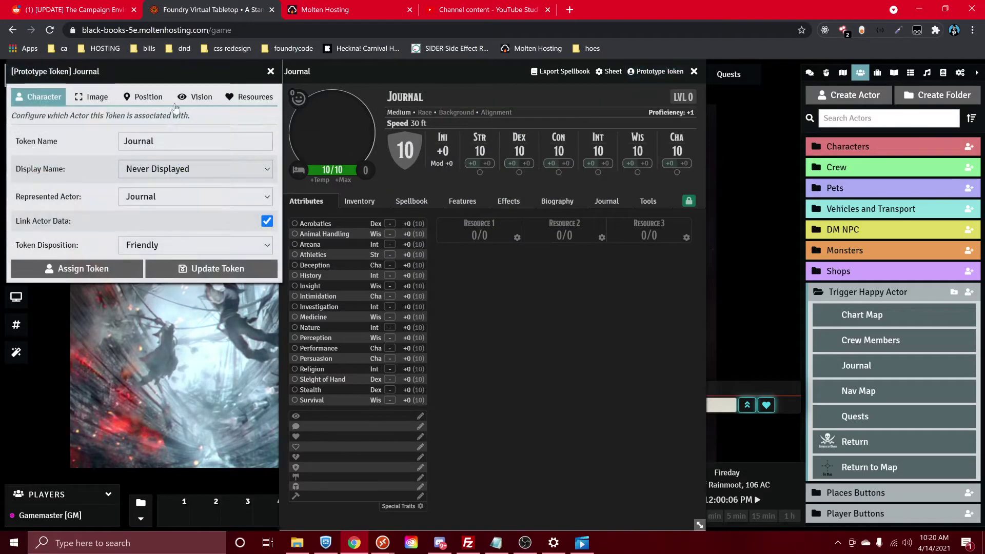
pyautogui.click(91, 96)
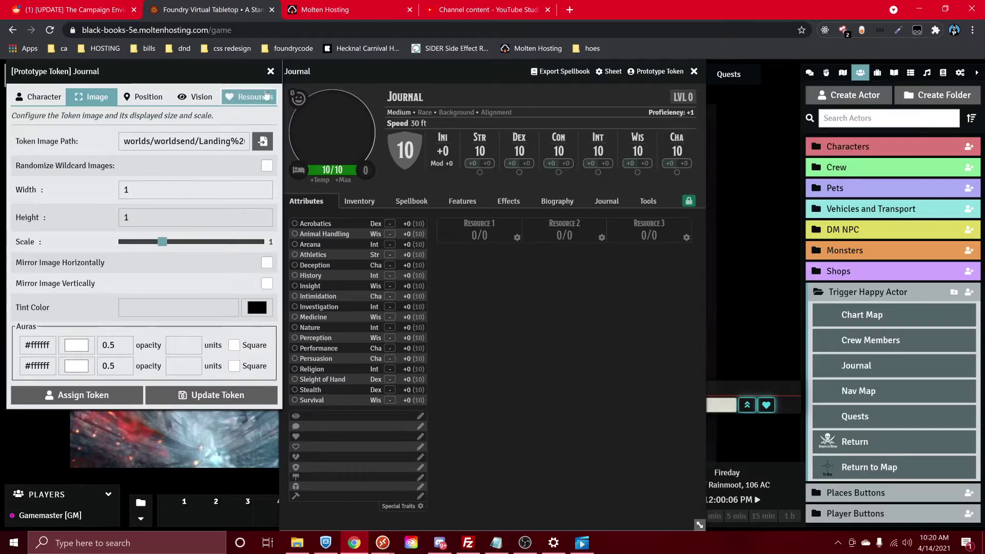
pyautogui.click(270, 71)
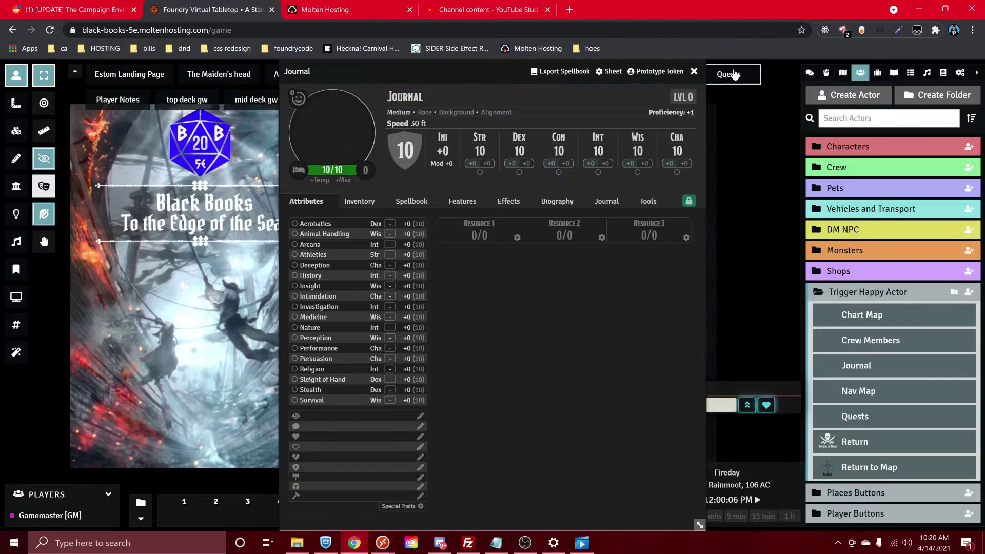
pyautogui.click(694, 71)
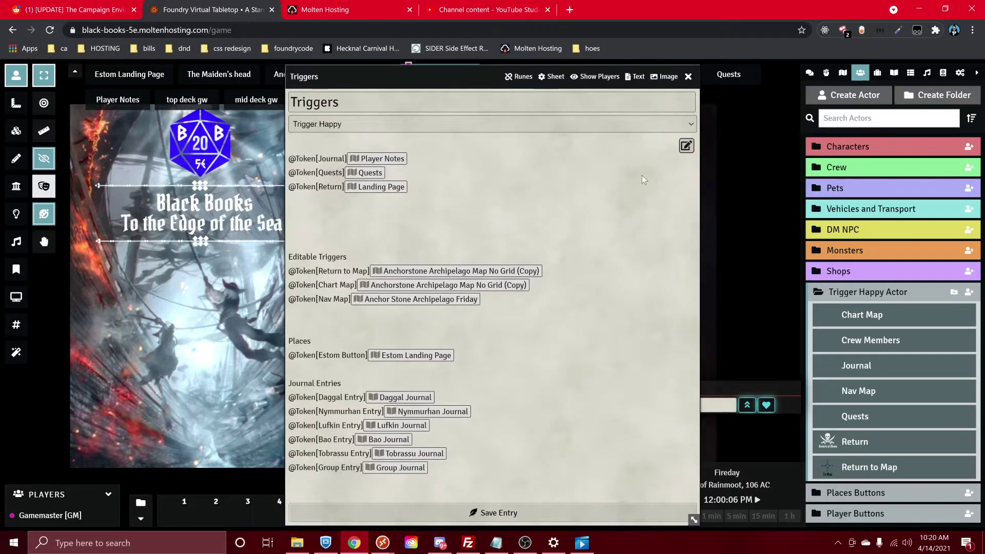
pyautogui.click(686, 147)
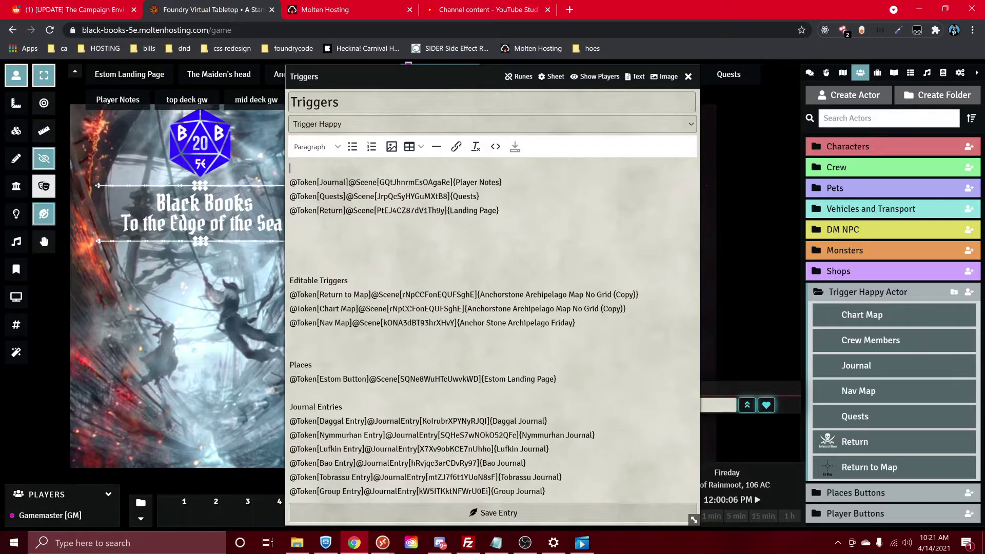
pyautogui.moveTo(379, 182); pyautogui.dragTo(446, 182)
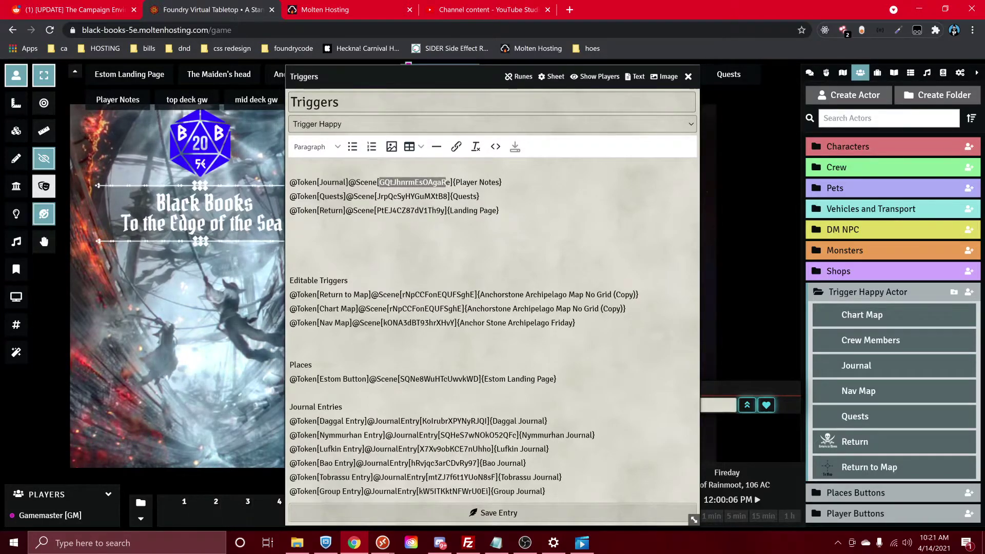
pyautogui.click(843, 74)
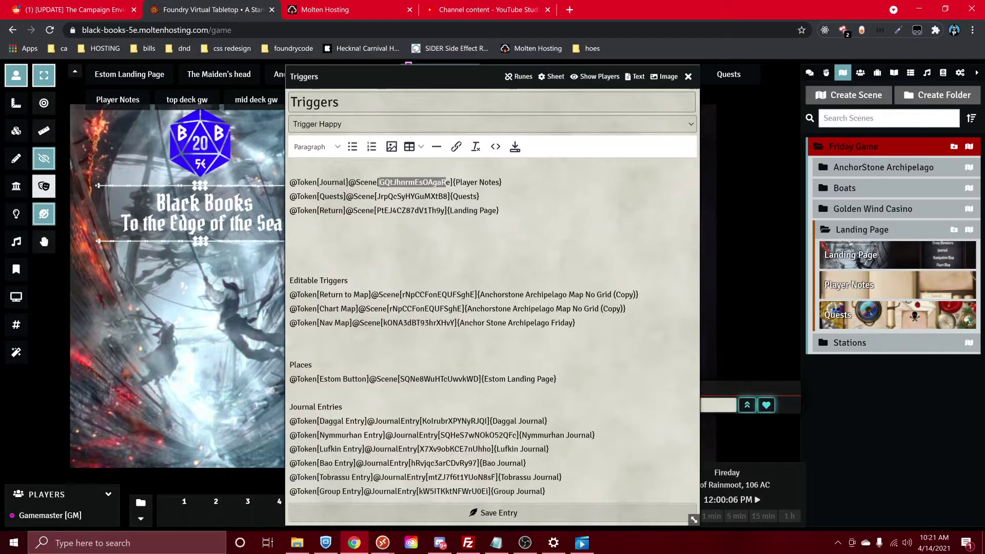
pyautogui.moveTo(502, 183); pyautogui.dragTo(349, 182)
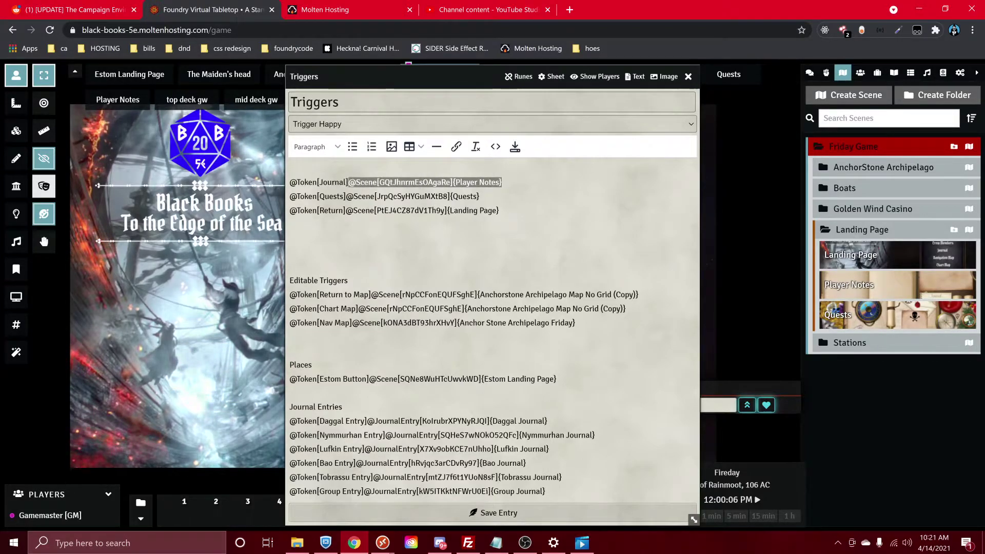
pyautogui.press('BackSpace')
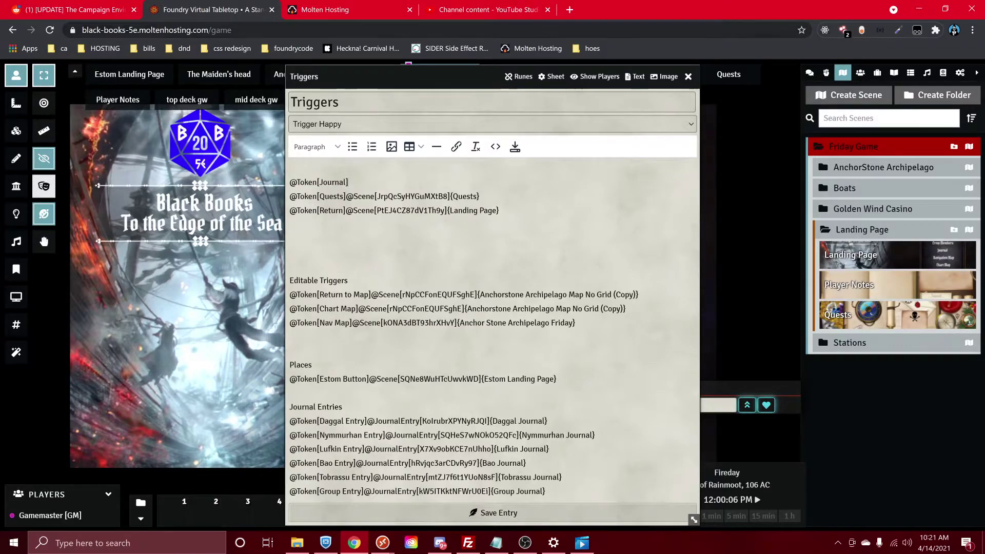
pyautogui.click(860, 73)
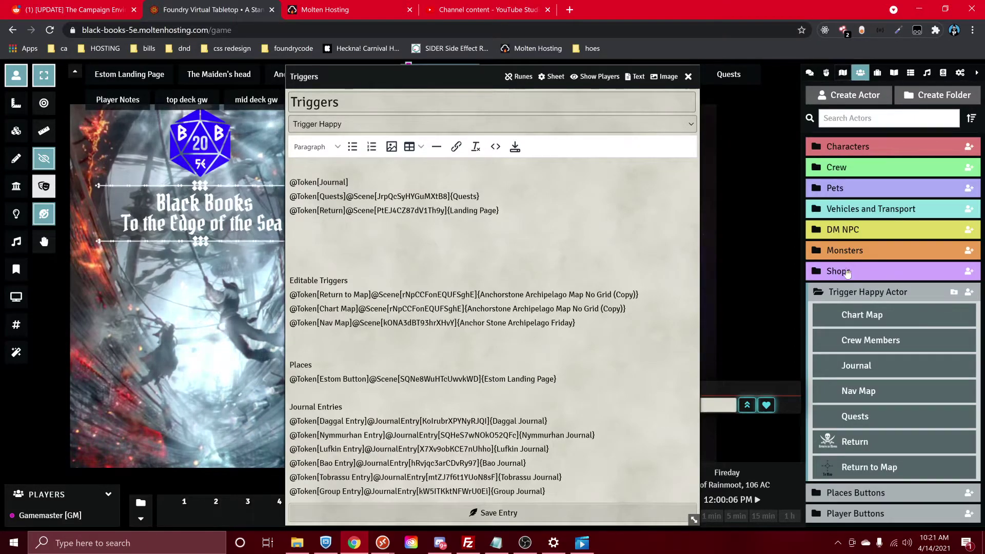
pyautogui.click(843, 73)
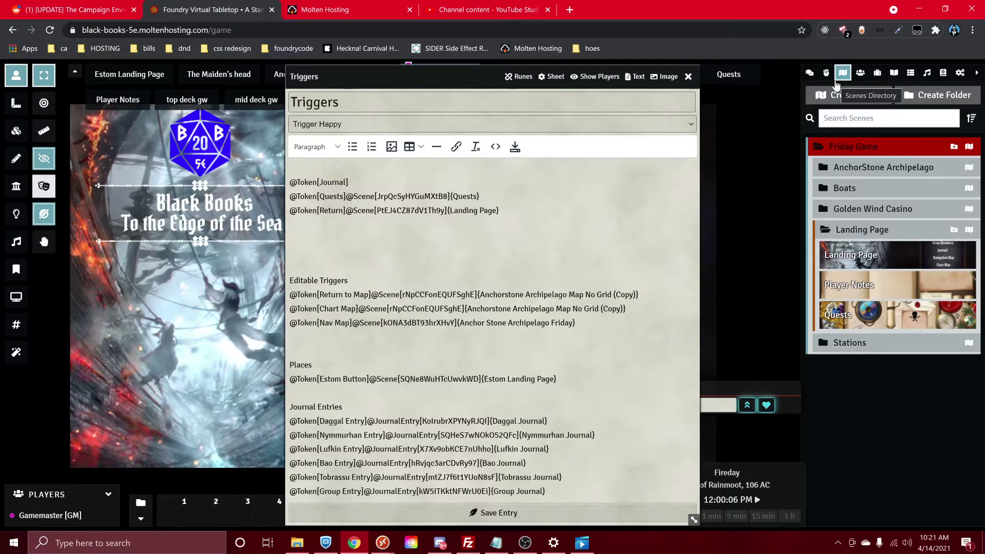
pyautogui.moveTo(877, 285); pyautogui.dragTo(386, 179)
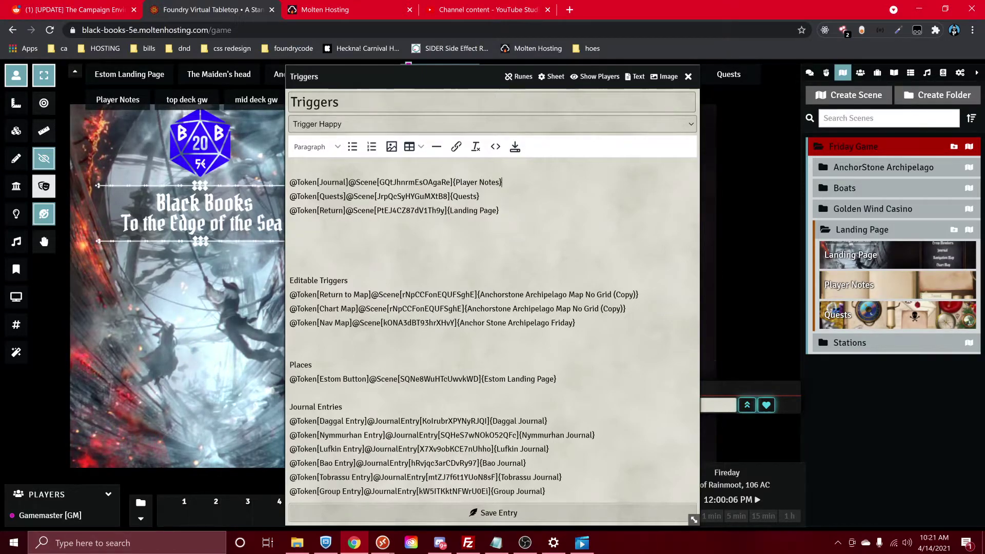
pyautogui.click(515, 147)
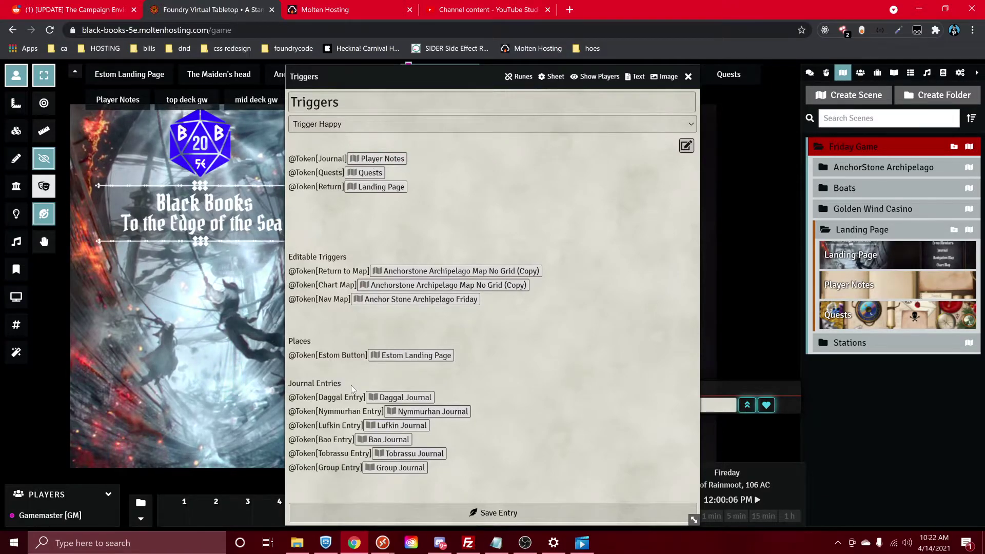
# - Examine the Daggal Entry trigger and its Daggal Journal link, and close the Triggers entry
pyautogui.moveTo(307, 397)
pyautogui.mouseDown()
pyautogui.moveTo(332, 398)
pyautogui.moveTo(315, 398)
pyautogui.mouseUp()
pyautogui.click(359, 398)
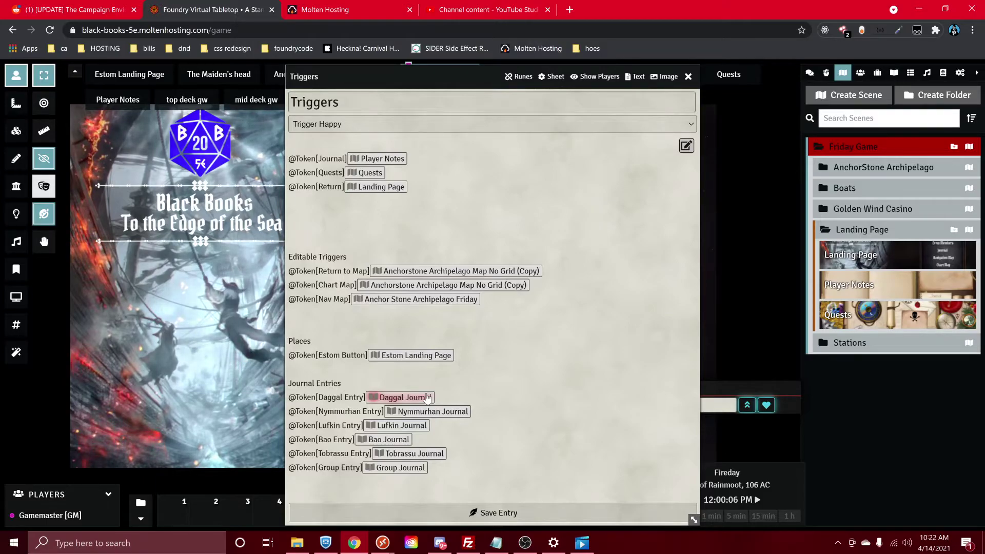
pyautogui.click(689, 77)
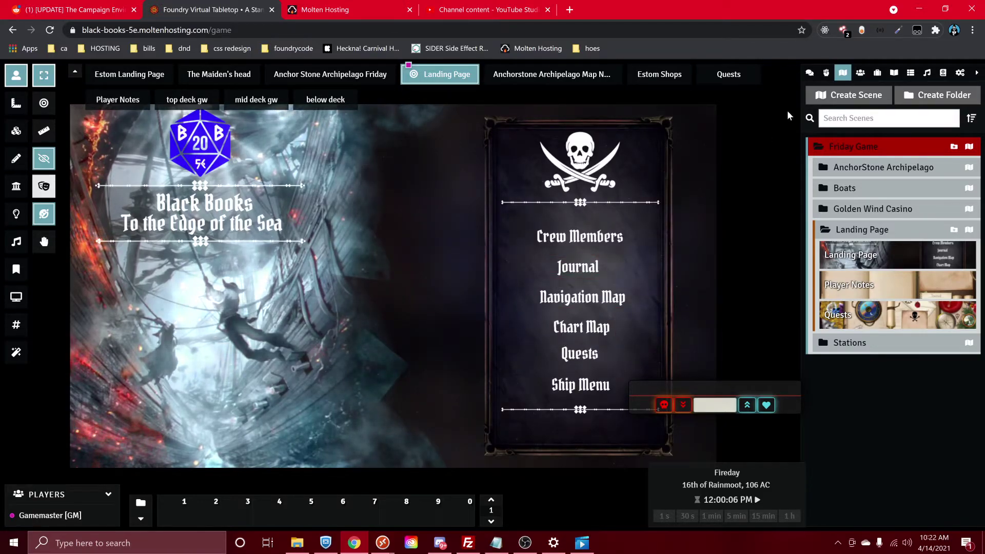
# - Examine the image settings of the Journal token placed on the Landing Page scene, closing its configuration without changes
pyautogui.click(861, 72)
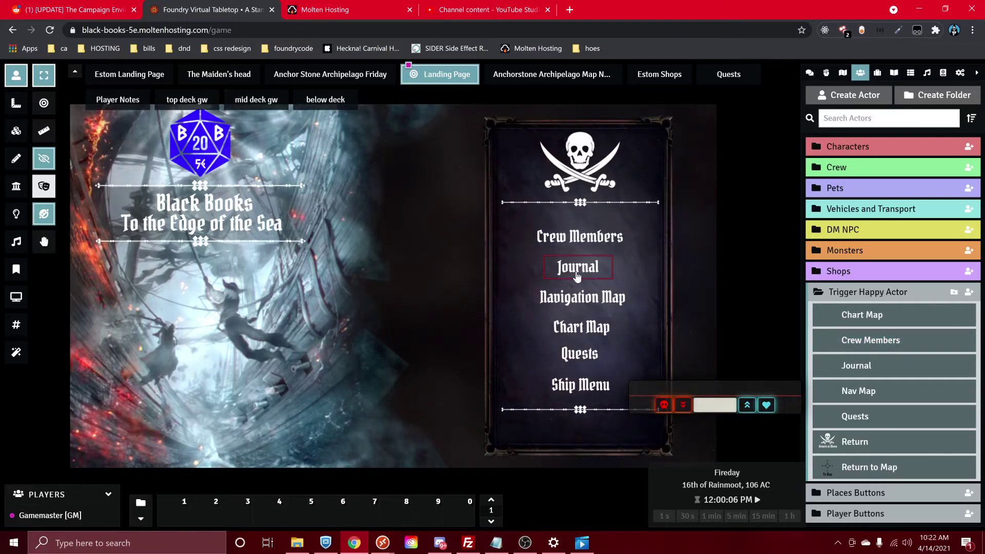
pyautogui.click(562, 271)
pyautogui.rightClick(547, 268)
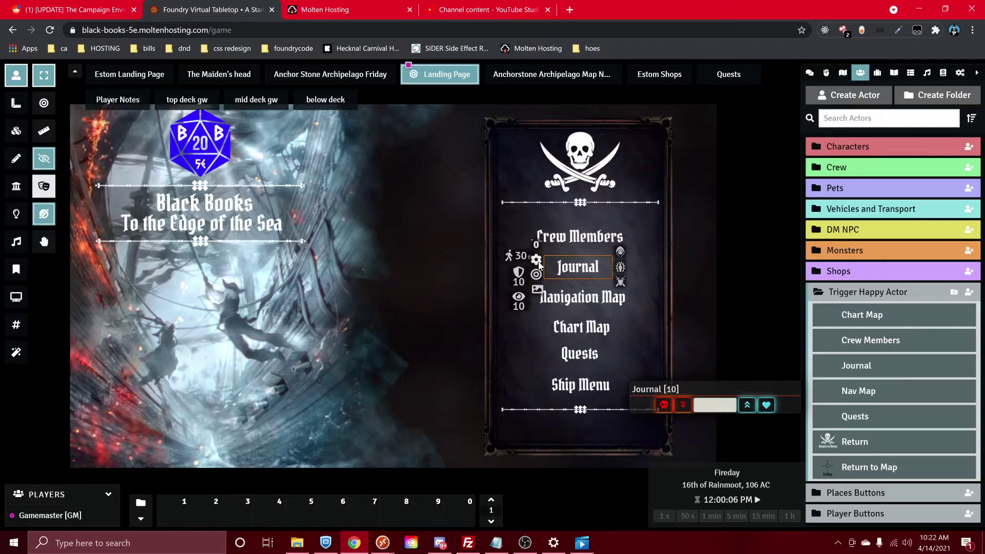
pyautogui.click(537, 260)
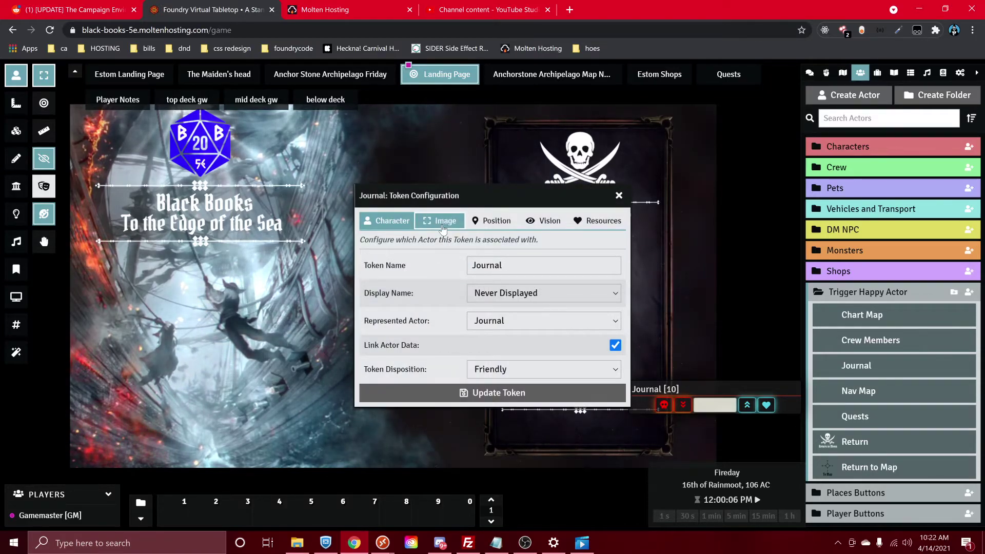
pyautogui.click(443, 225)
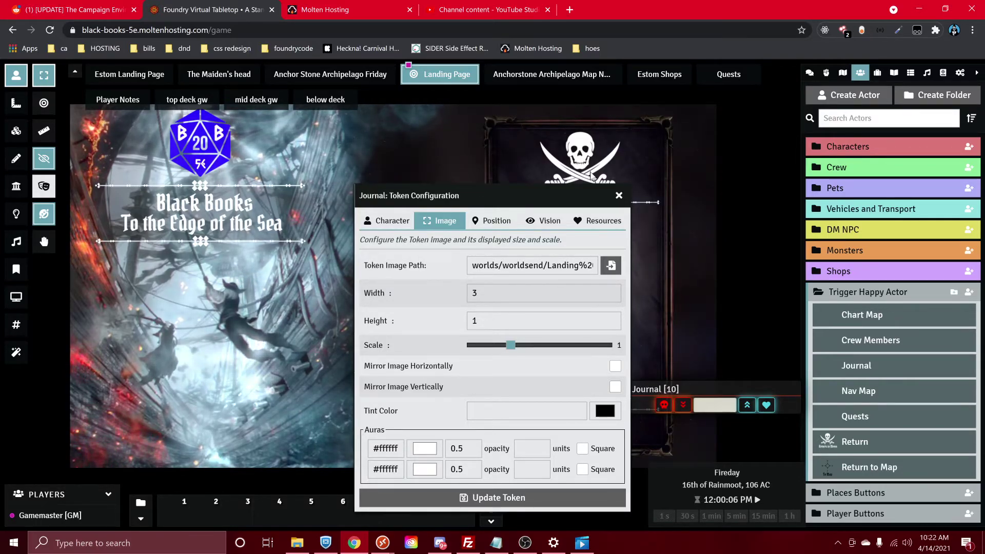
pyautogui.click(619, 196)
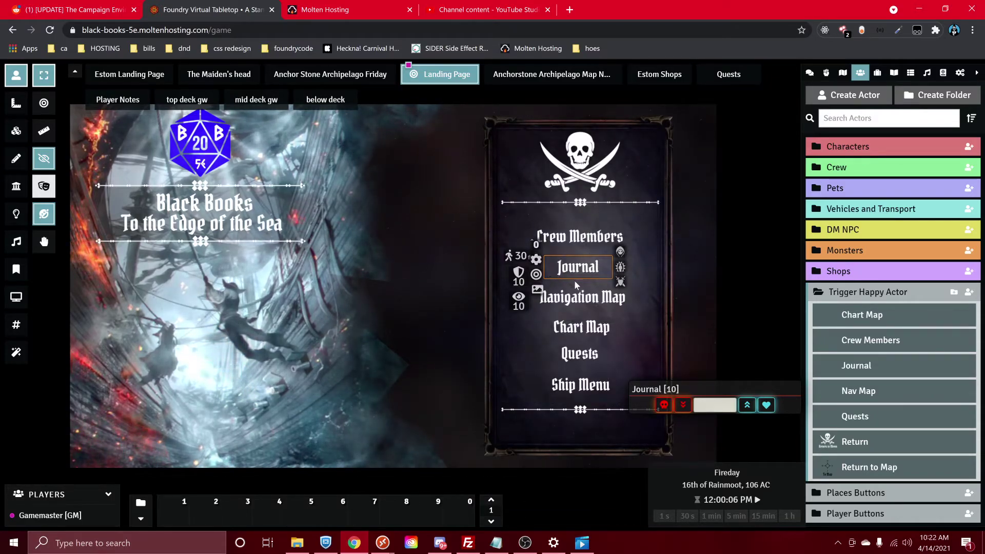
pyautogui.click(525, 270)
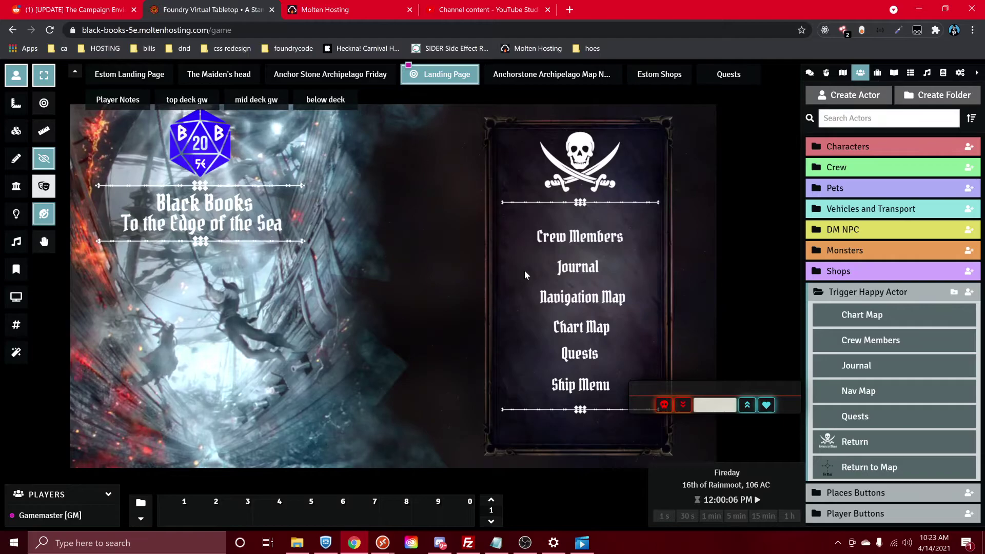
# - Examine the image settings of the Quests token on the Landing Page, closing its configuration without changes
pyautogui.rightClick(554, 349)
pyautogui.click(544, 347)
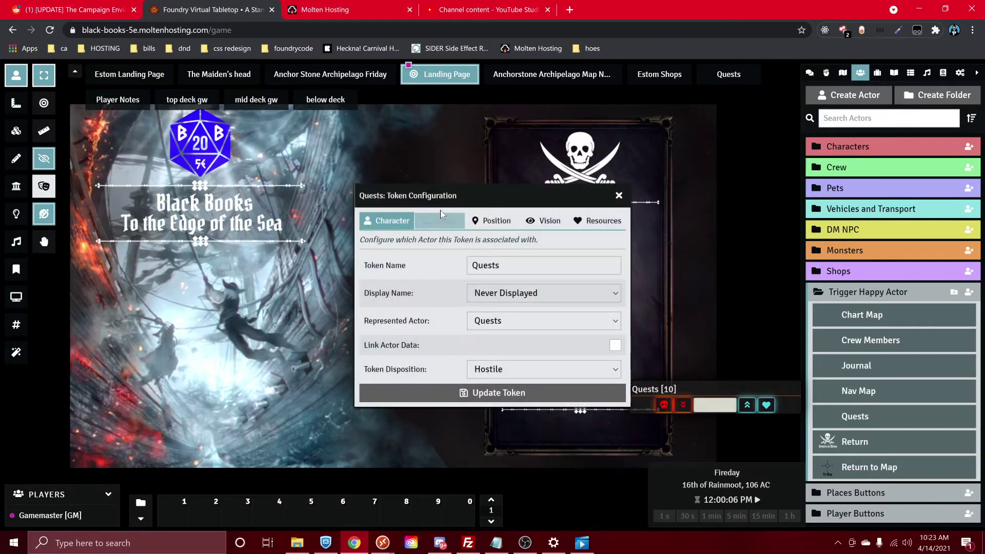
pyautogui.click(439, 220)
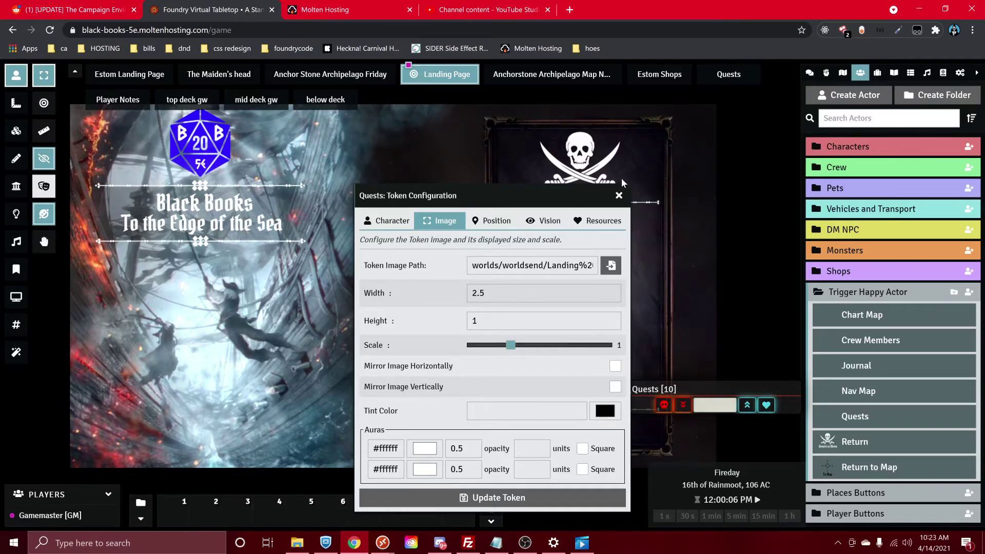
pyautogui.click(618, 195)
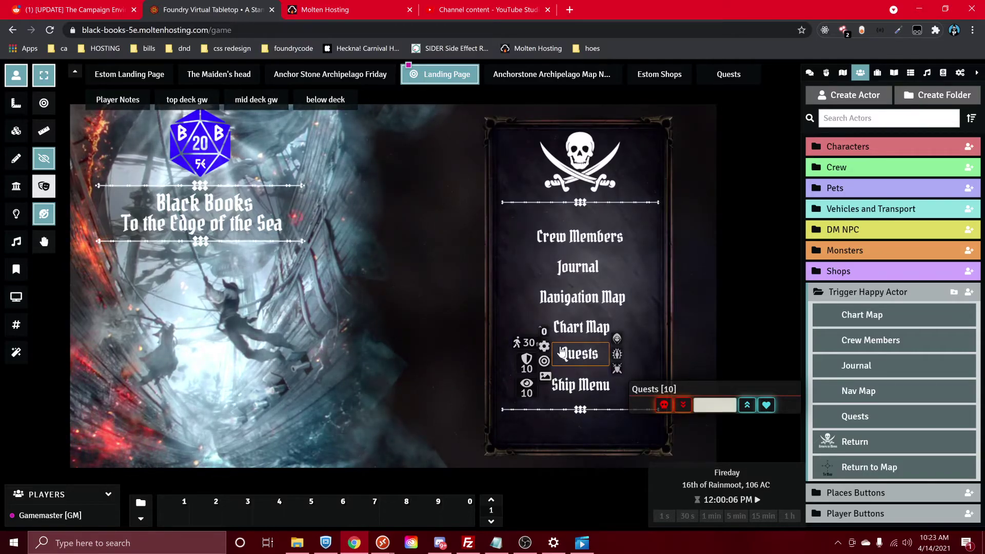
pyautogui.click(536, 297)
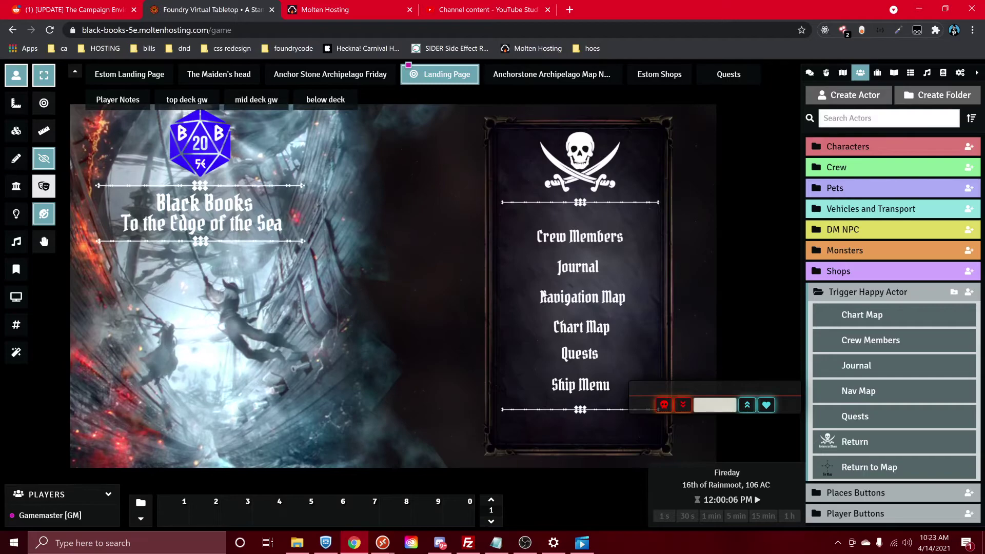
# - Test the Journal token's link to the Player Notes scene, return to the Landing Page scene, and trigger the link again
pyautogui.click(577, 281)
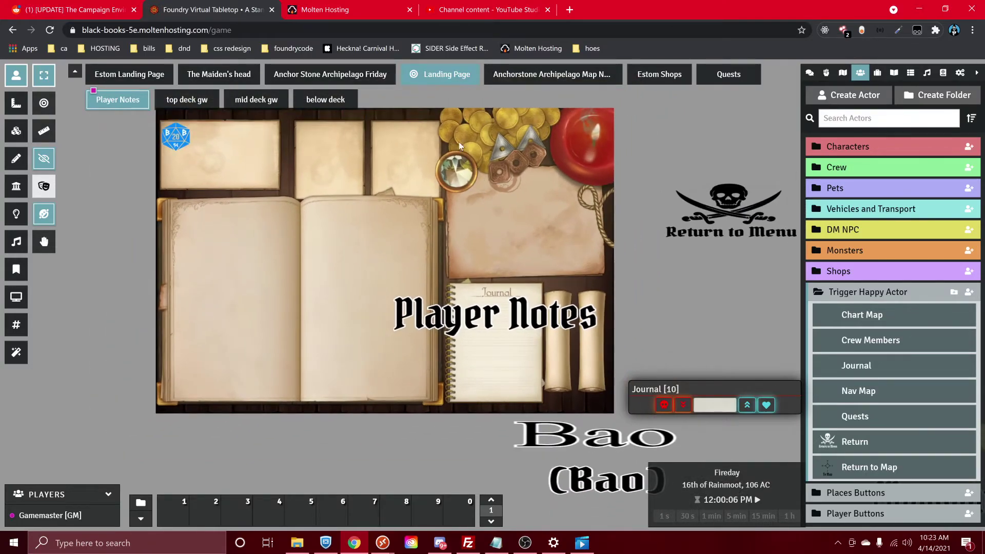
pyautogui.click(442, 74)
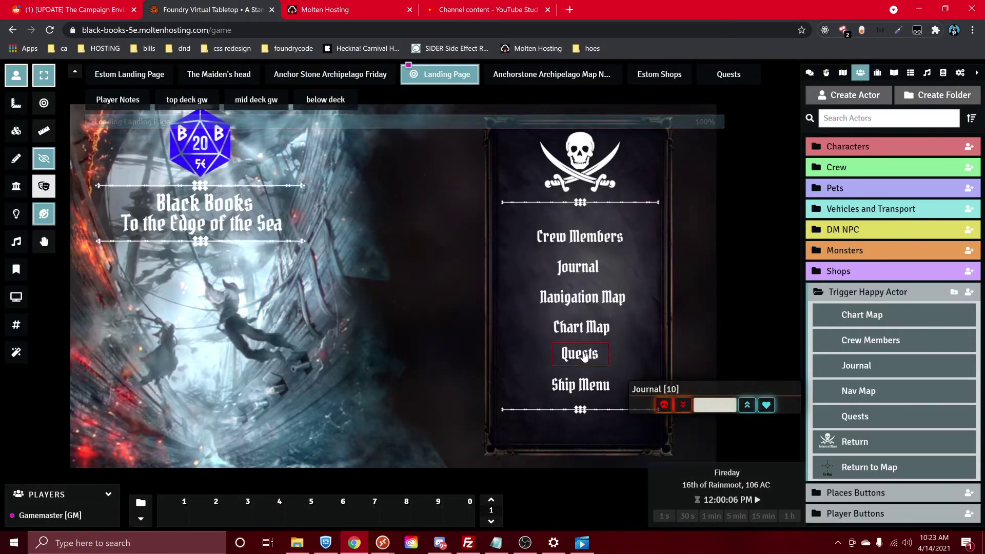
pyautogui.click(577, 273)
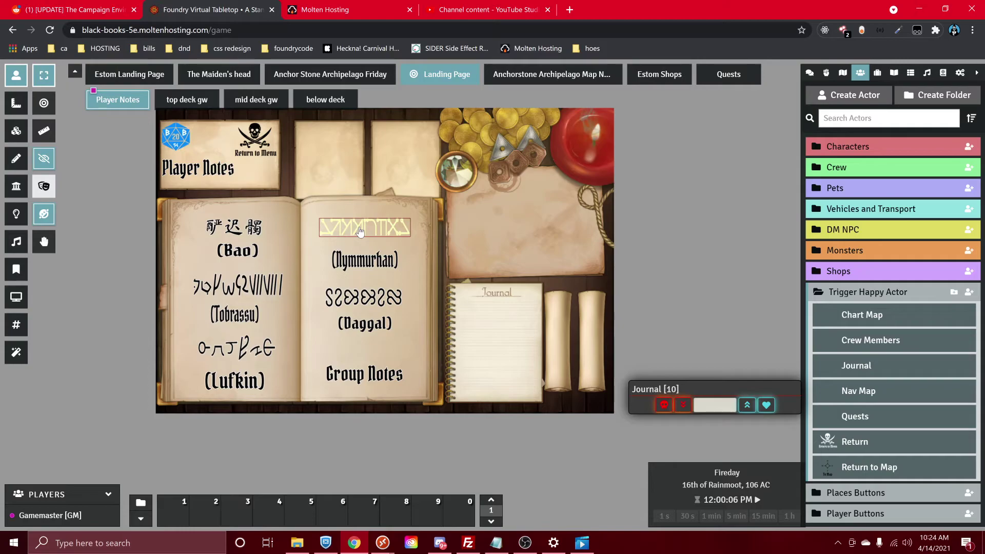
# - Examine the player journal links under Journal Entries in the Triggers entry, closing it without changes
pyautogui.click(878, 72)
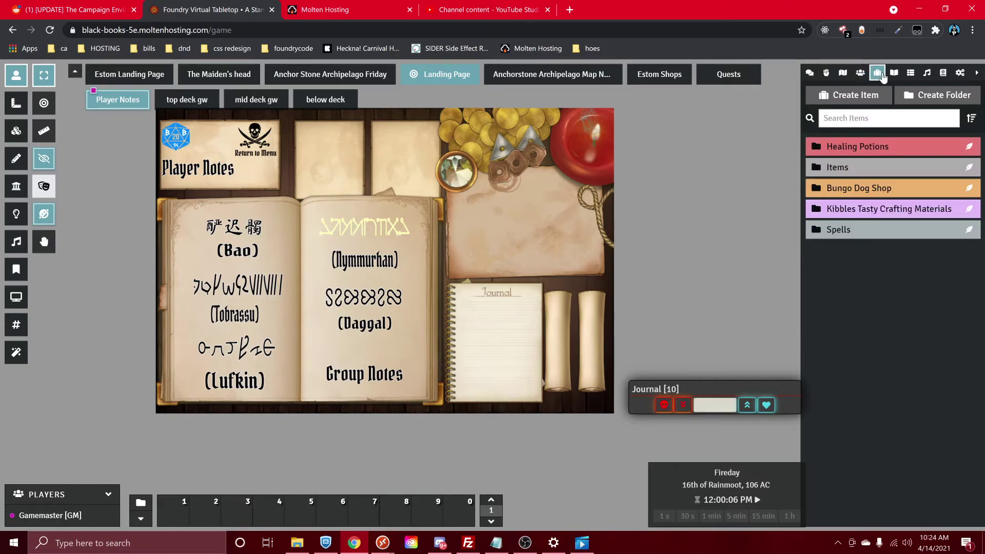
pyautogui.click(894, 72)
pyautogui.click(894, 209)
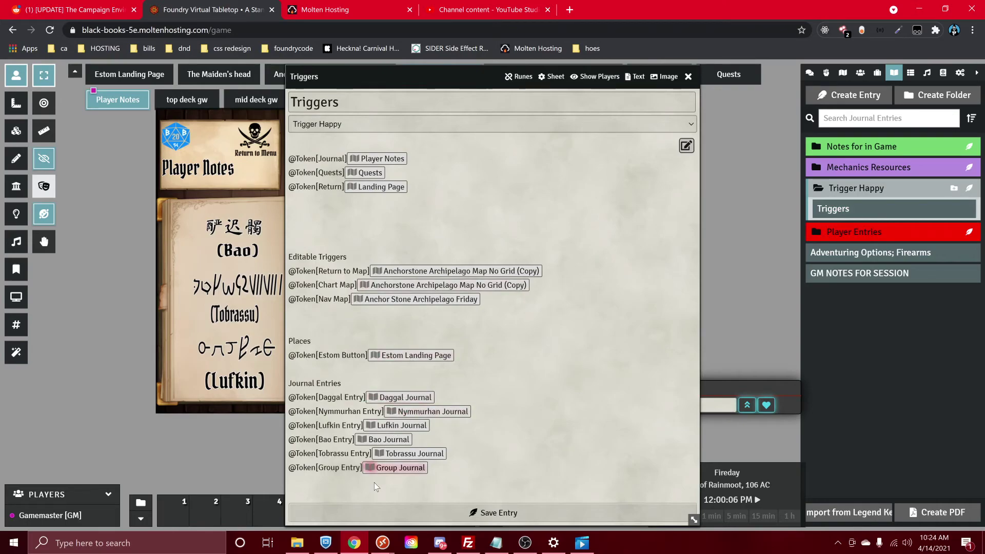
pyautogui.click(688, 76)
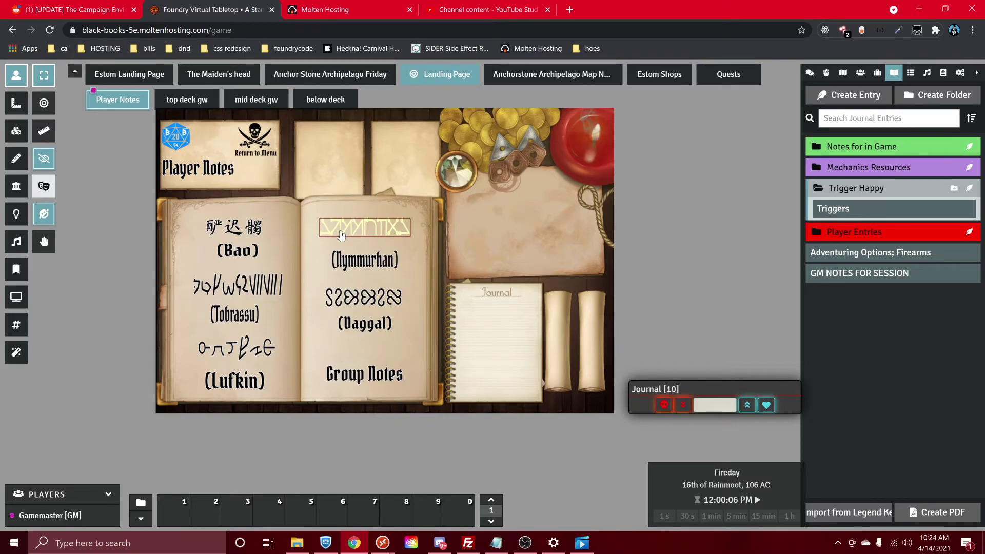
# - Test the Nymmurhan token's journal link, close the journal, and go back to the Landing Page through the Return to Menu token
pyautogui.click(371, 231)
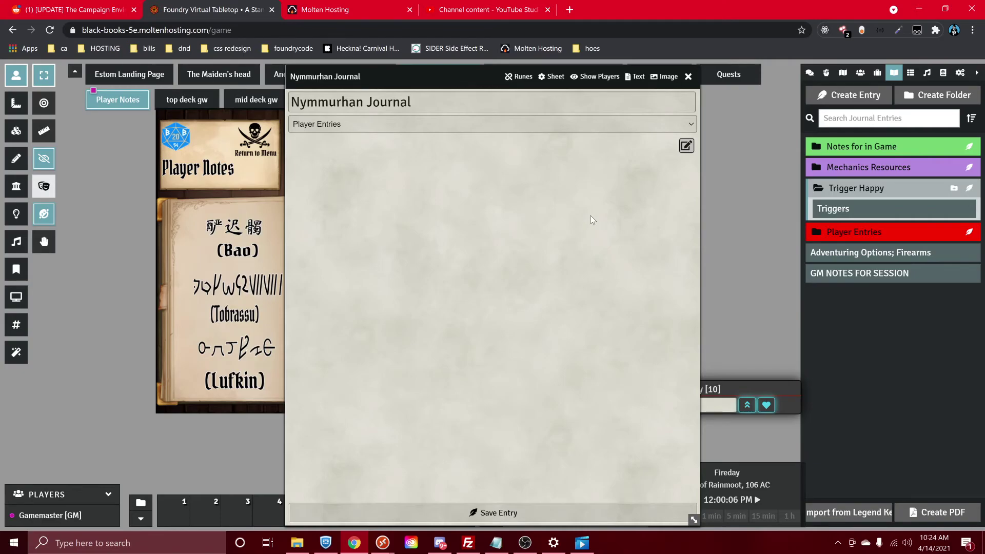
pyautogui.click(688, 76)
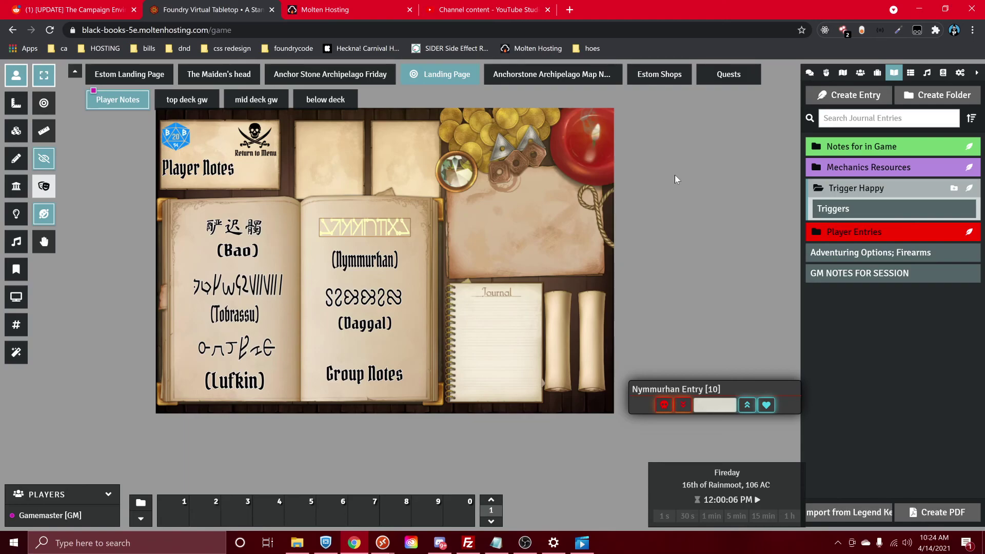
pyautogui.click(255, 137)
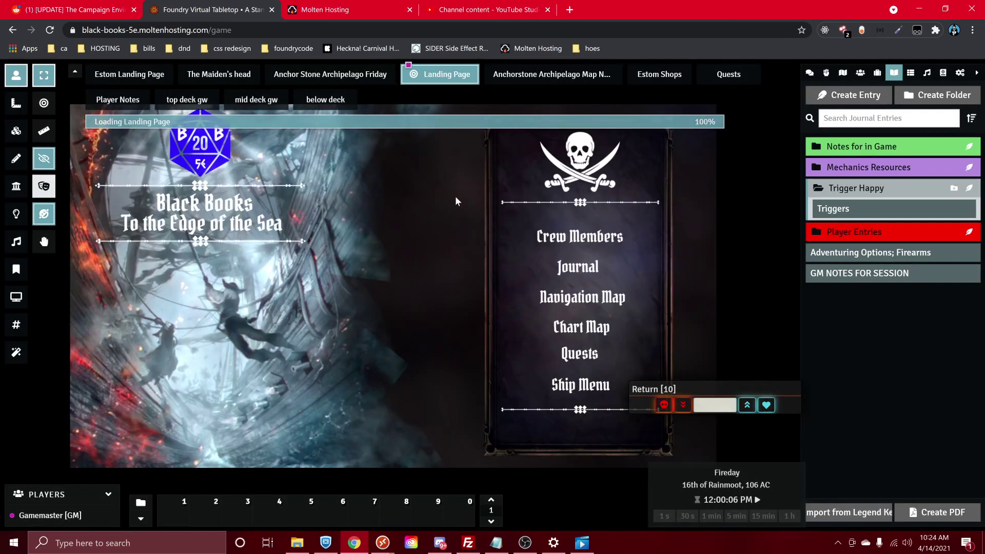